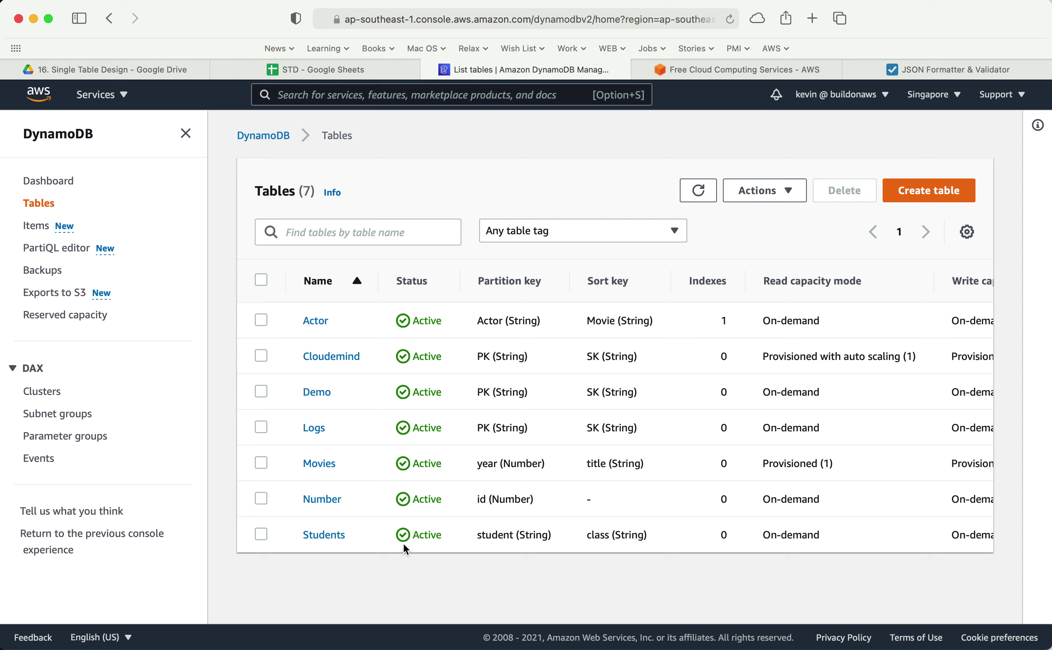
Open the items of the Students table and collapse the table list to examine the stored records
click(321, 534)
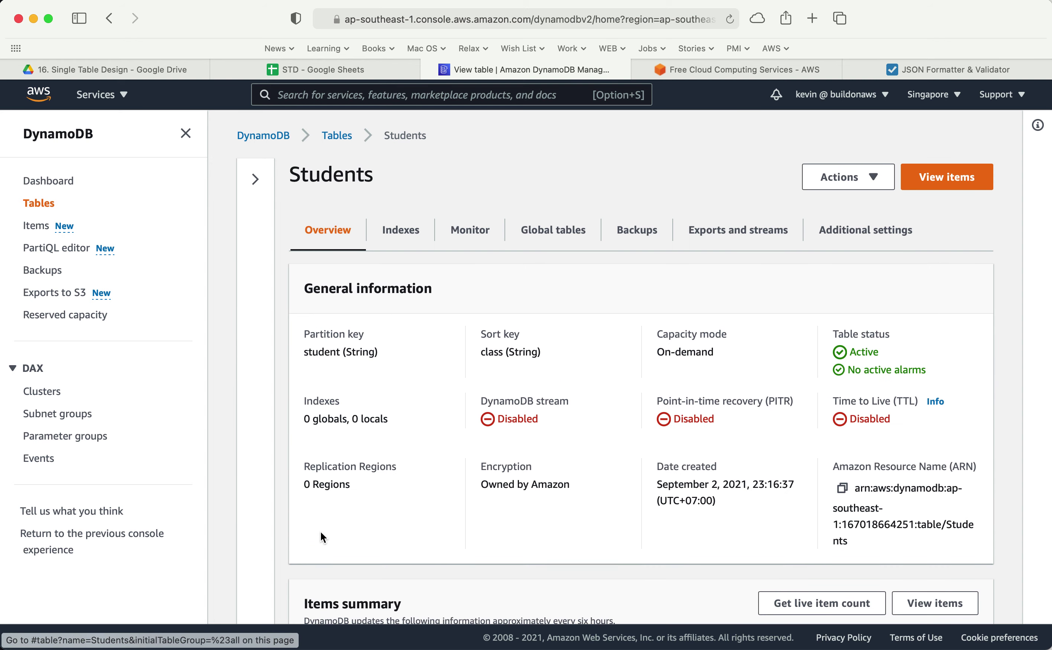
click(43, 226)
scroll(389, 525, down, 3)
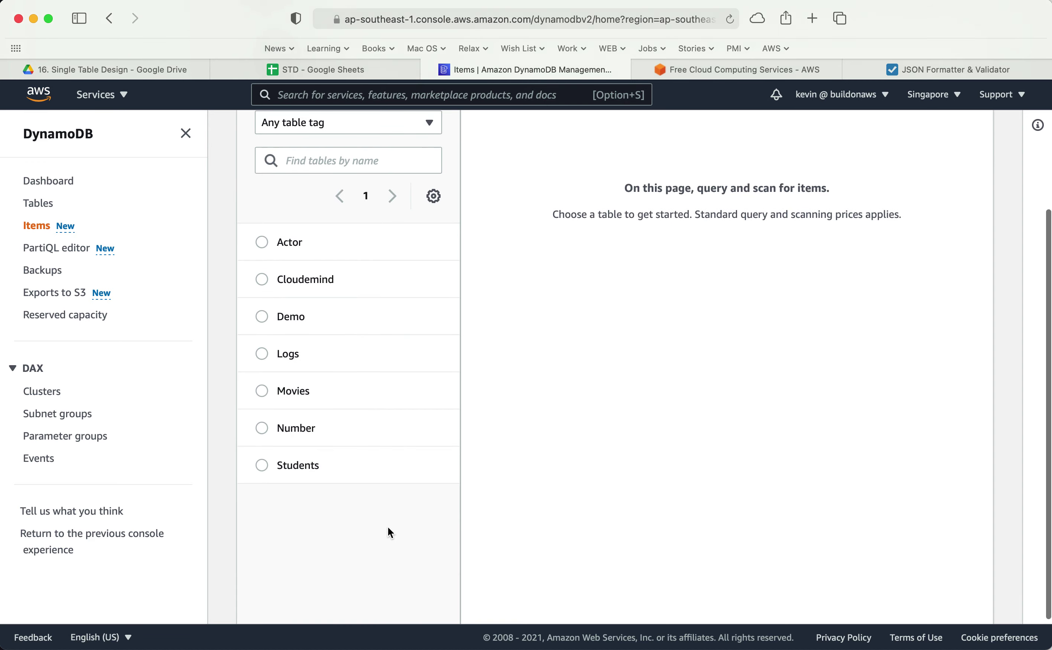
scroll(388, 527, down, 2)
click(304, 426)
scroll(418, 260, up, 5)
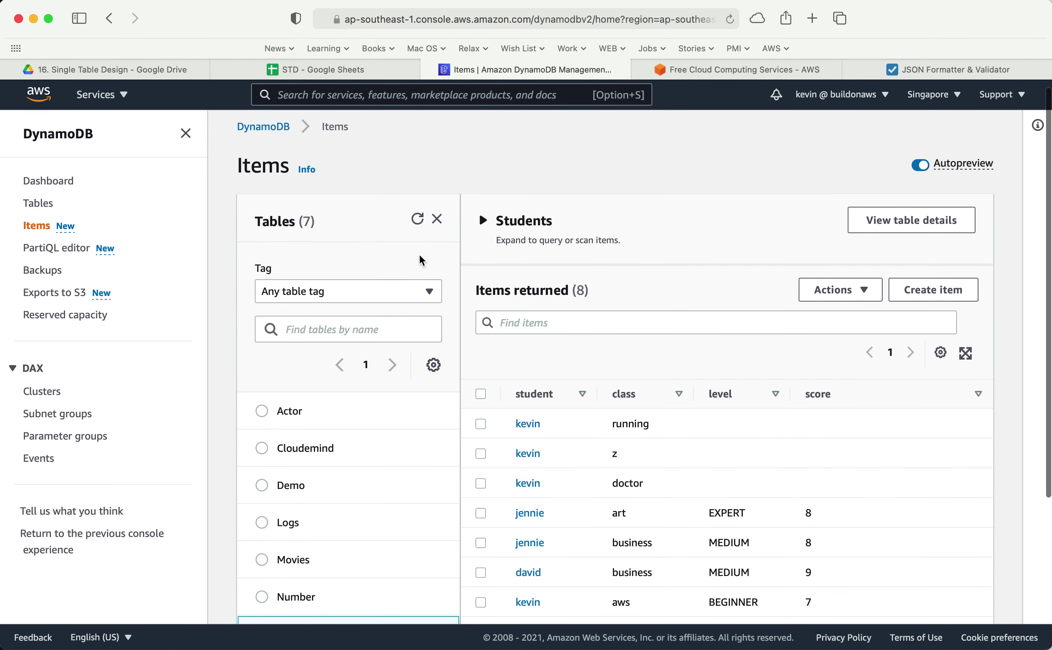
click(437, 218)
scroll(481, 448, down, 1)
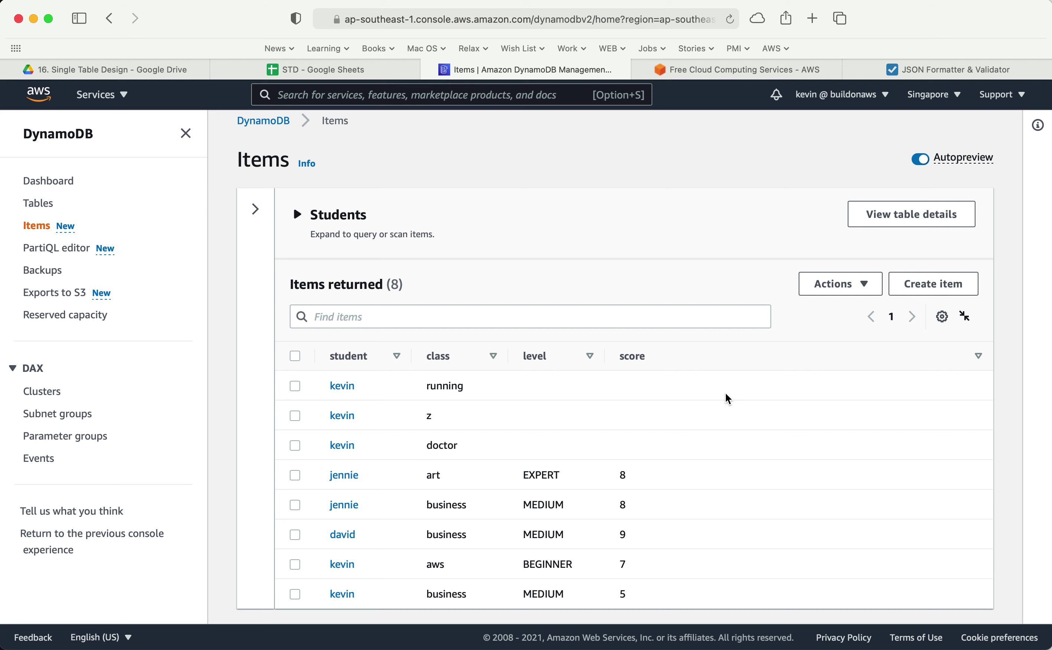
Open the form for enabling Time to Live in the Students table's additional settings
click(39, 203)
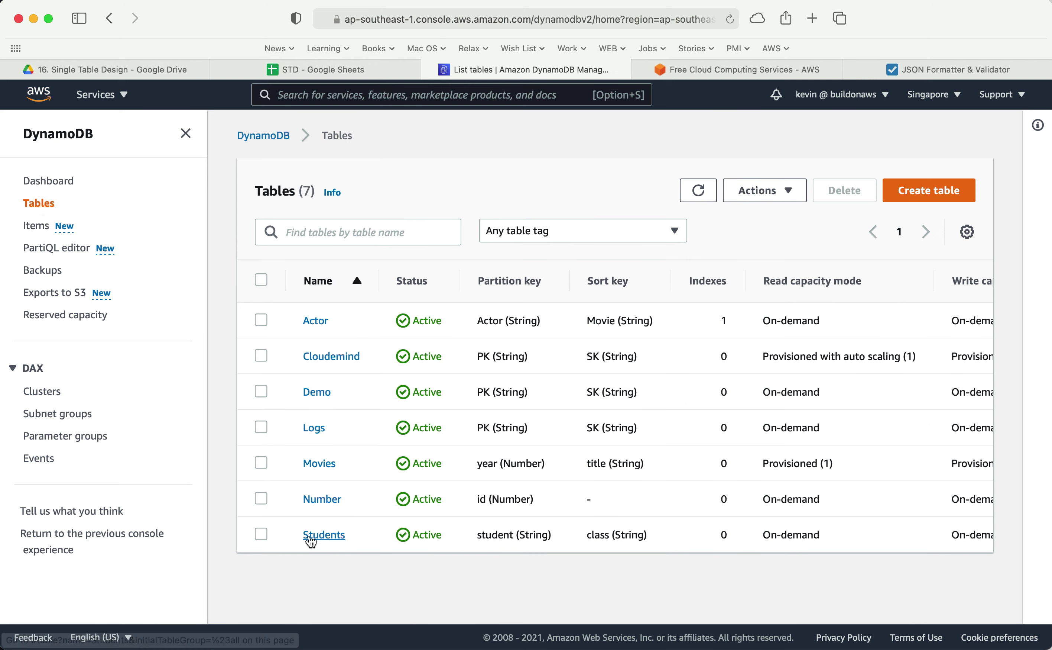
click(322, 534)
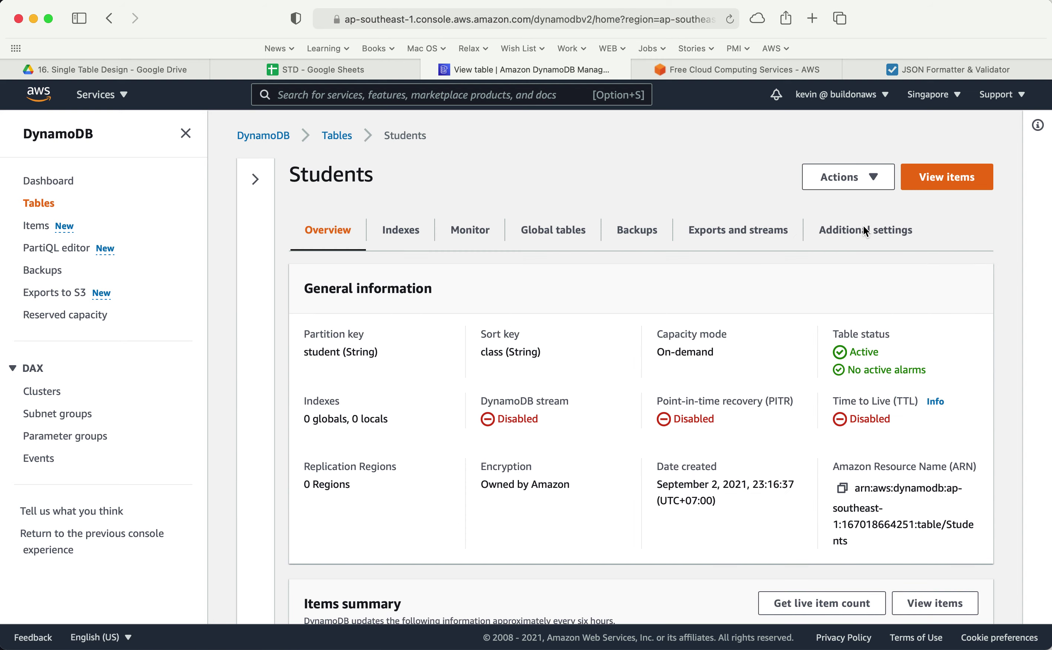
click(857, 233)
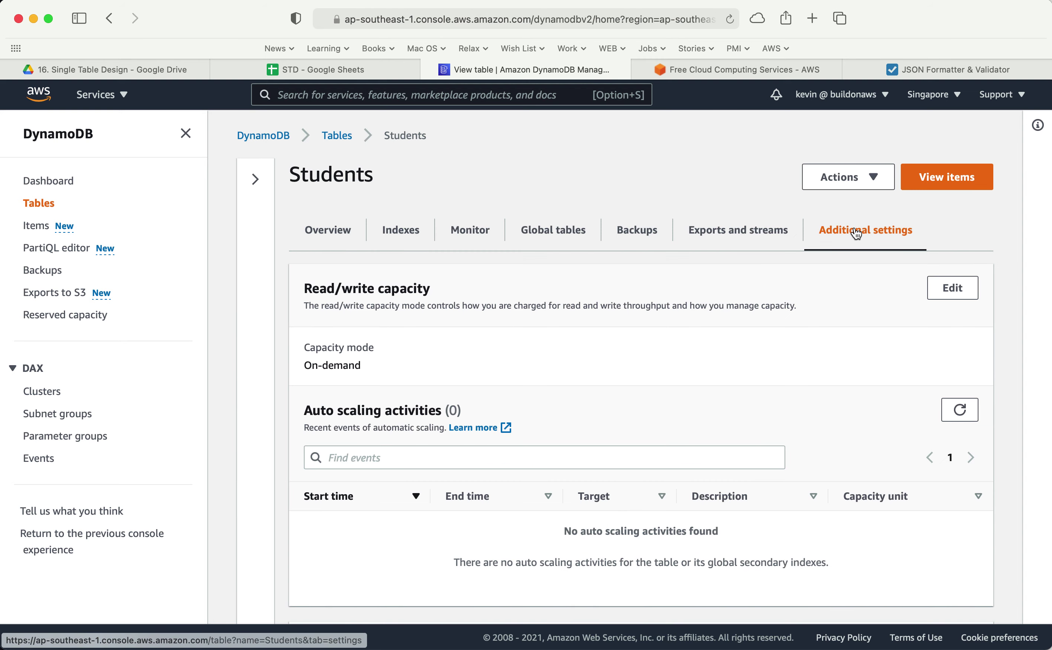
scroll(720, 367, down, 5)
scroll(719, 367, down, 2)
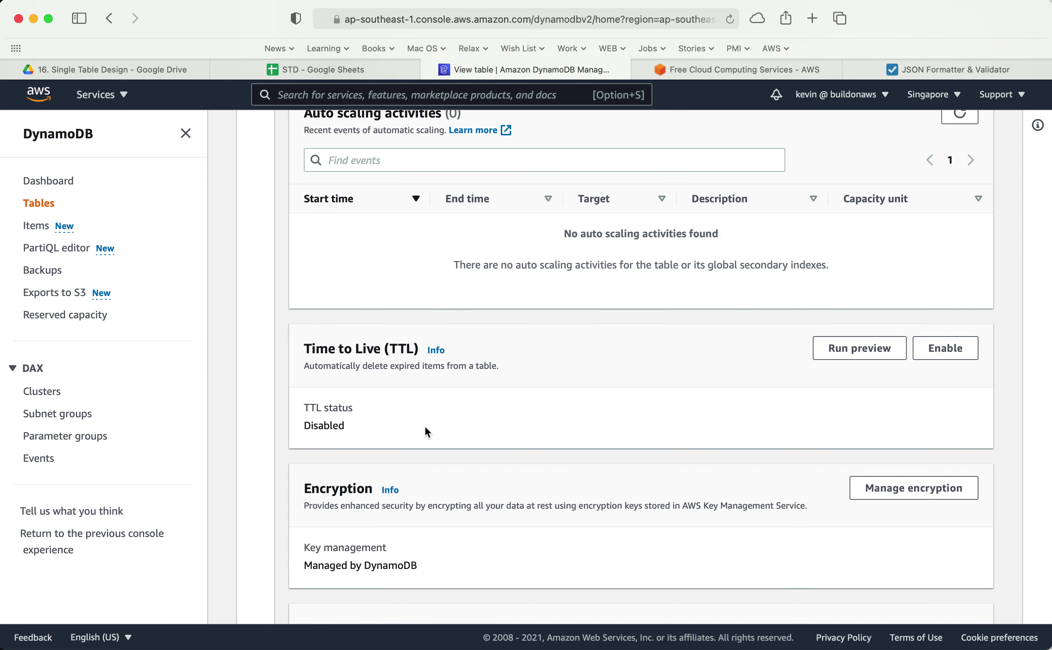
click(933, 348)
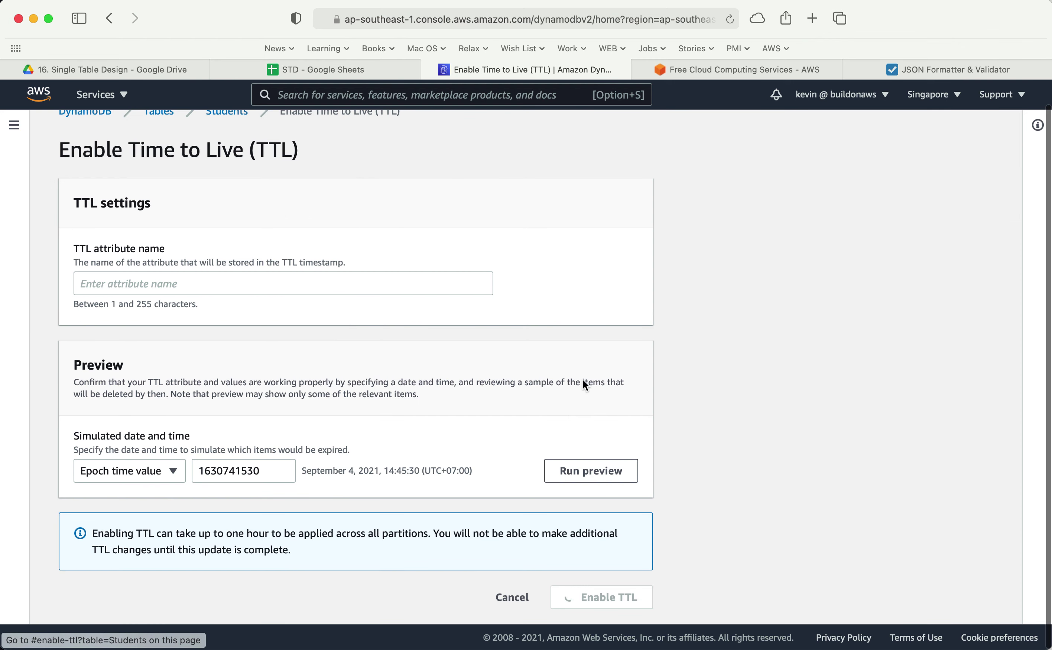
Set the TTL attribute name to expired_on, run the expiry preview, and enable TTL on the Students table
click(173, 281)
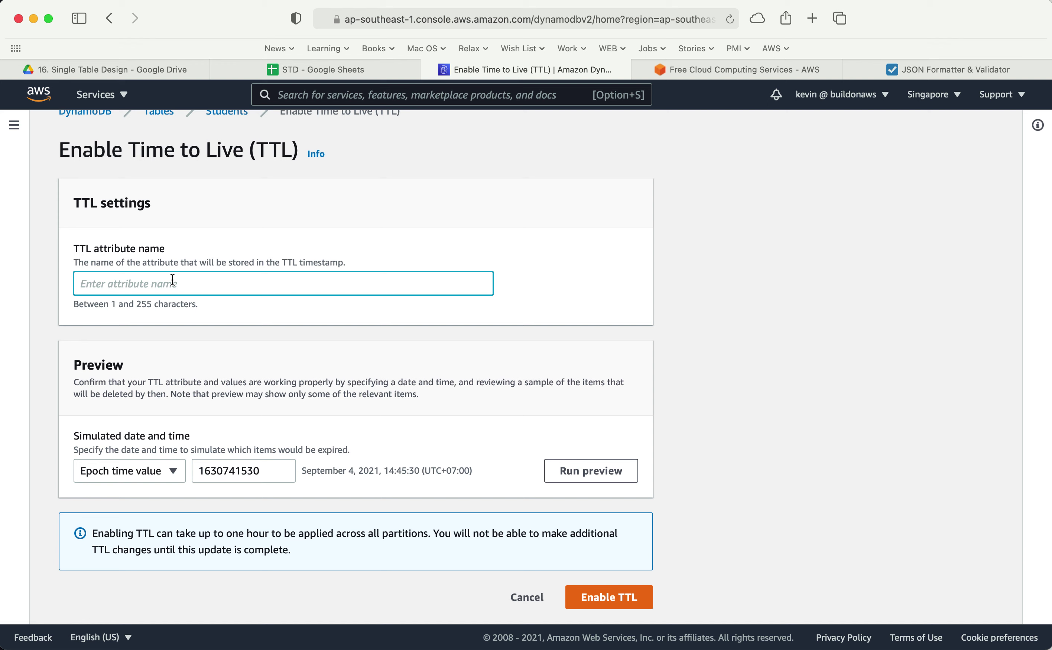
text(expired_on)
click(585, 473)
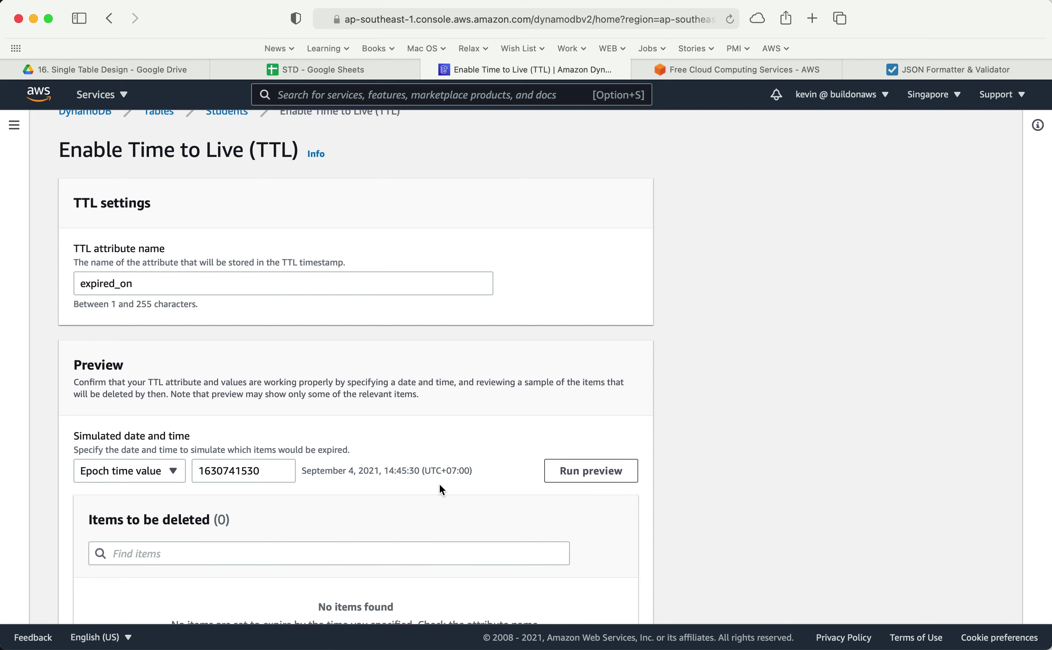
scroll(439, 484, down, 5)
scroll(349, 513, down, 1)
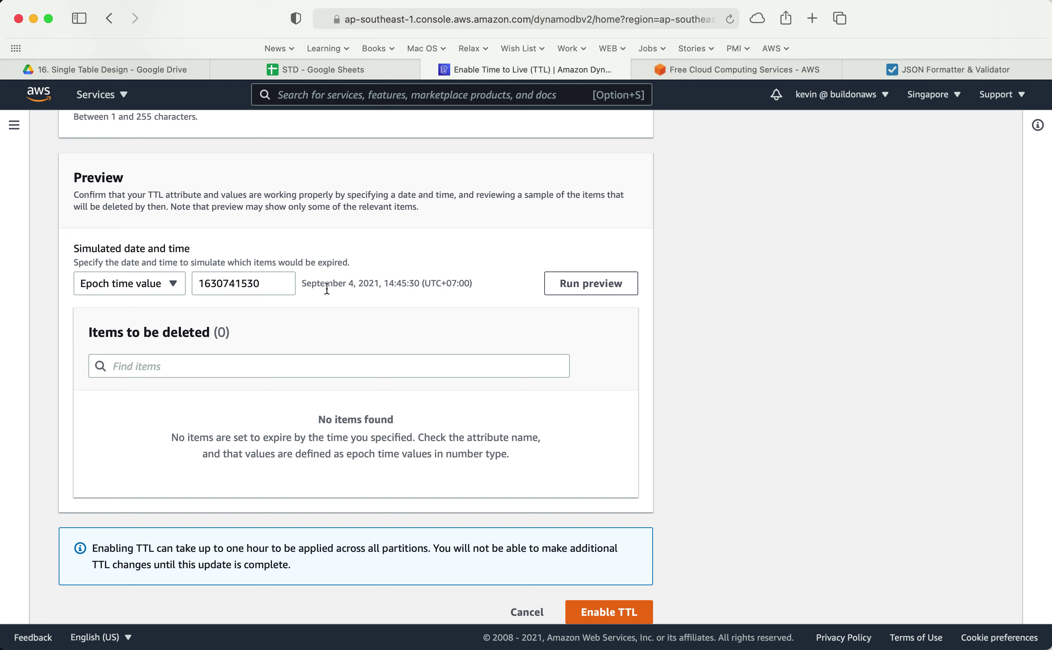
scroll(581, 579, down, 1)
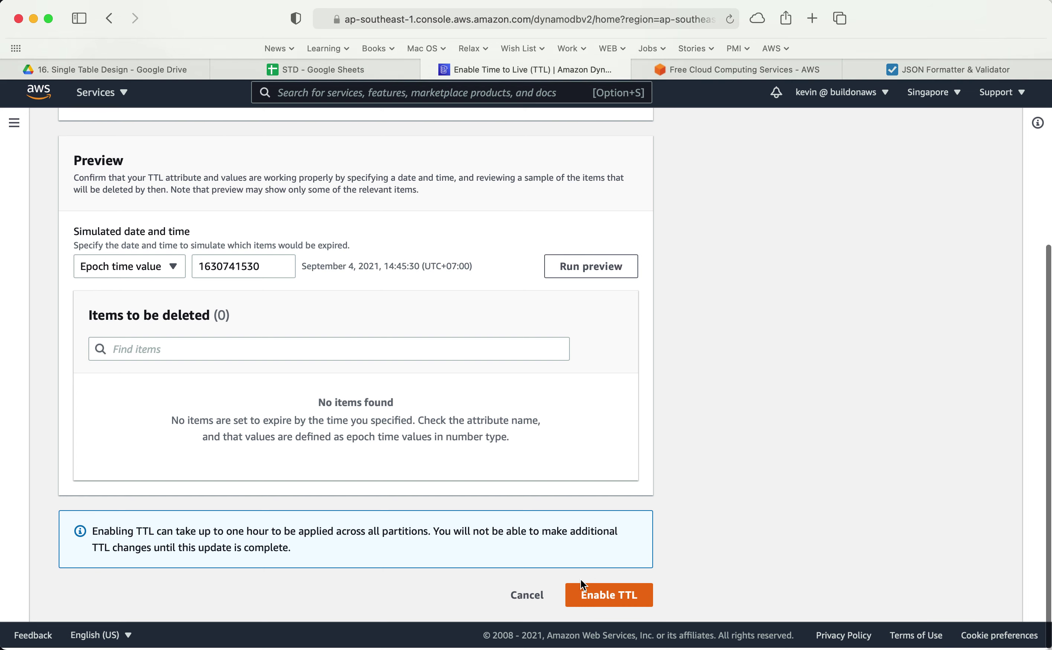
click(603, 596)
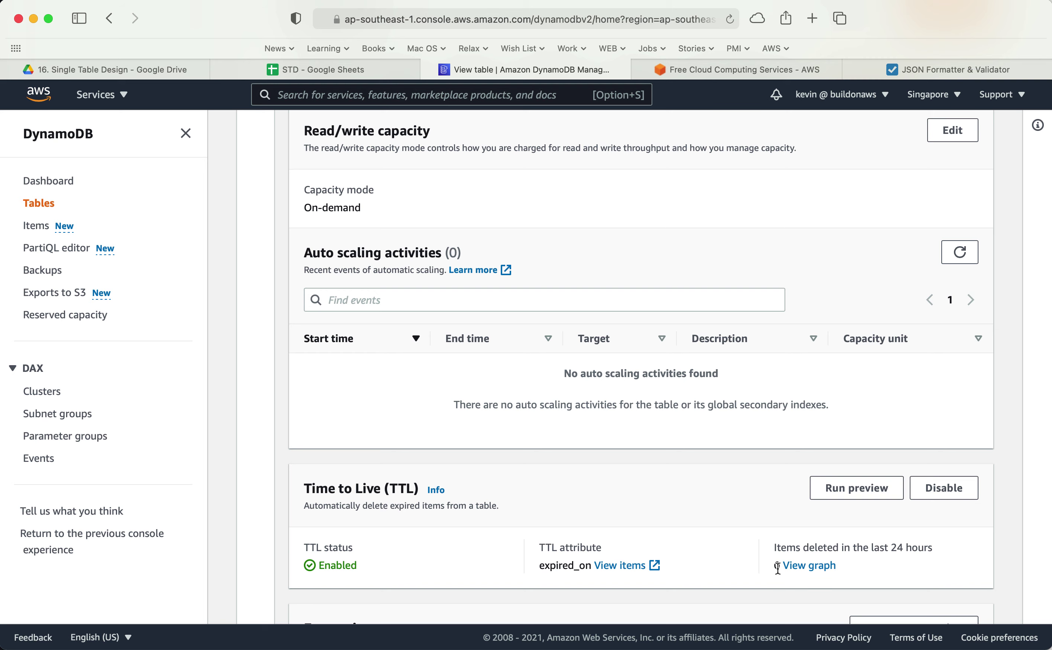
Open the Students item whose class is z and add a Number attribute named expired_on
click(42, 226)
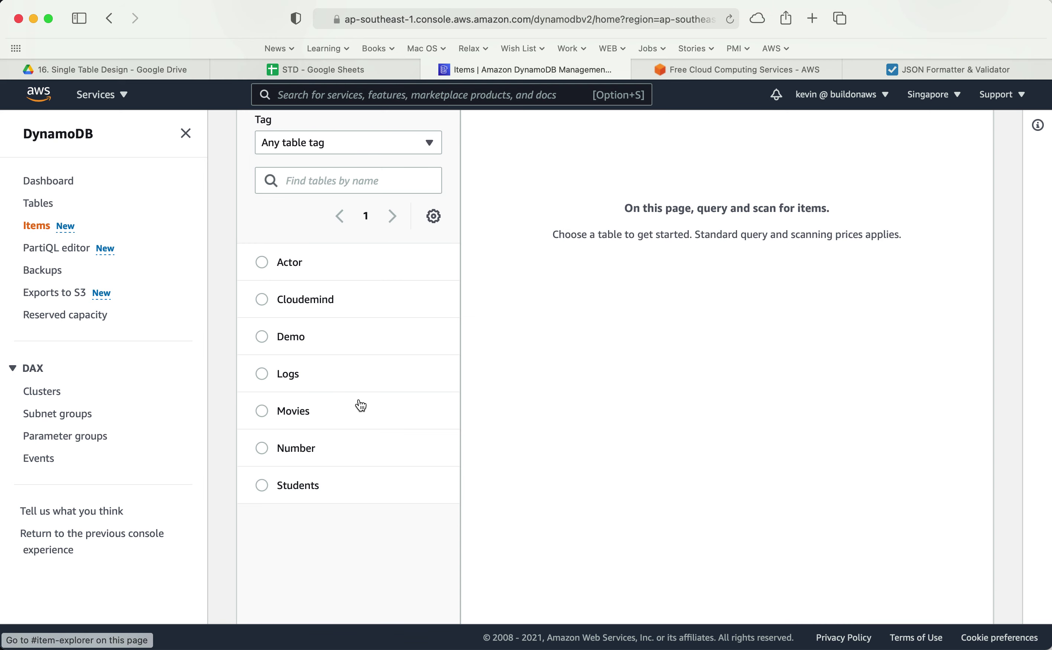
click(306, 492)
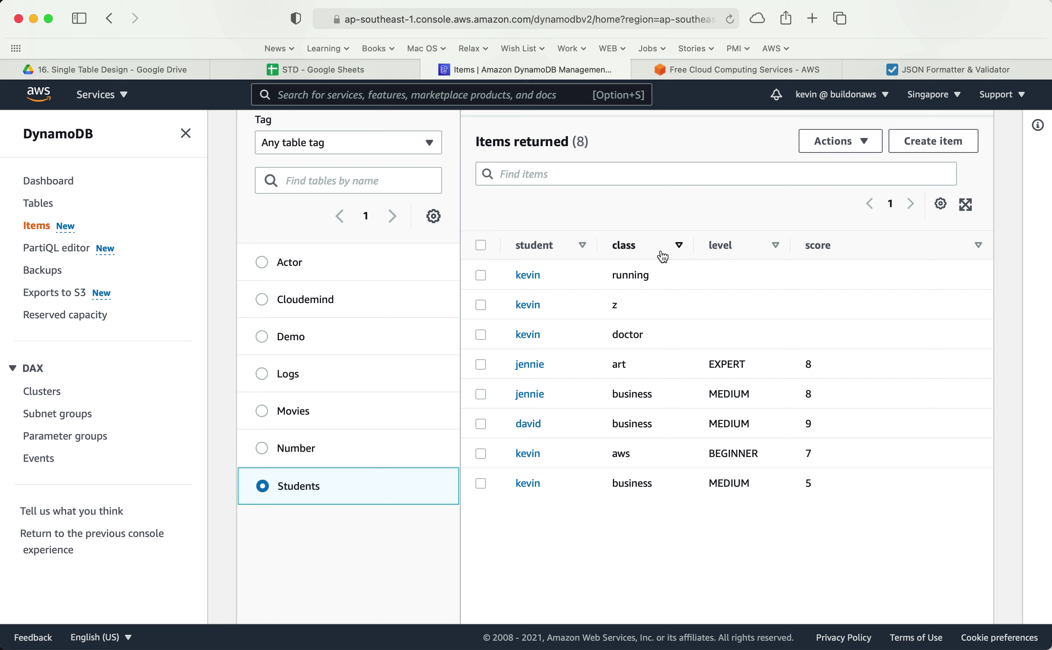
click(531, 306)
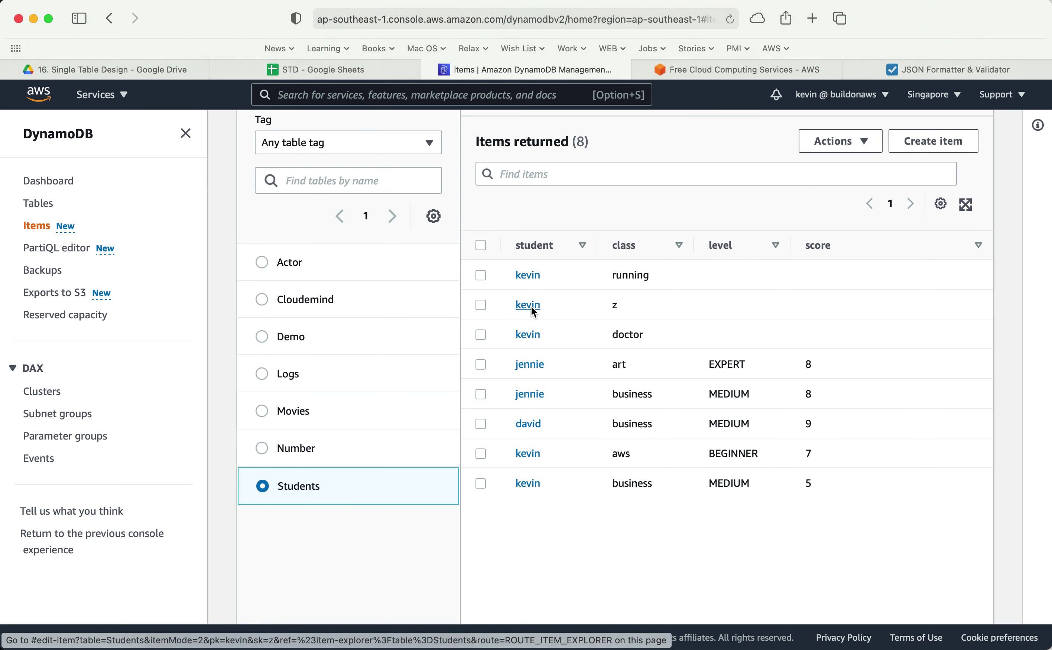
click(199, 432)
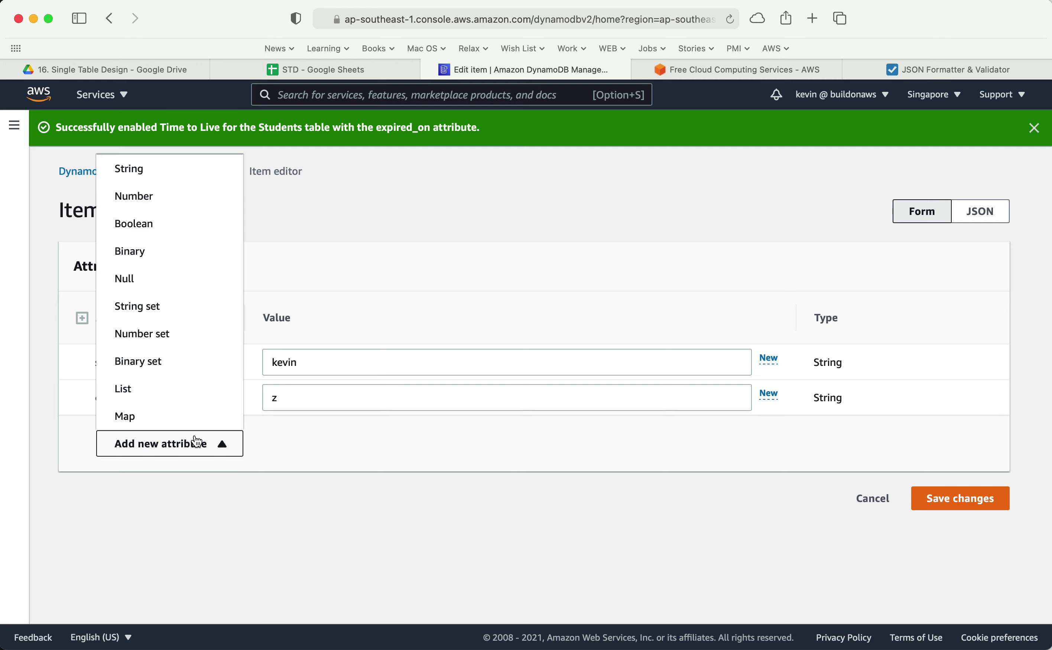
click(157, 198)
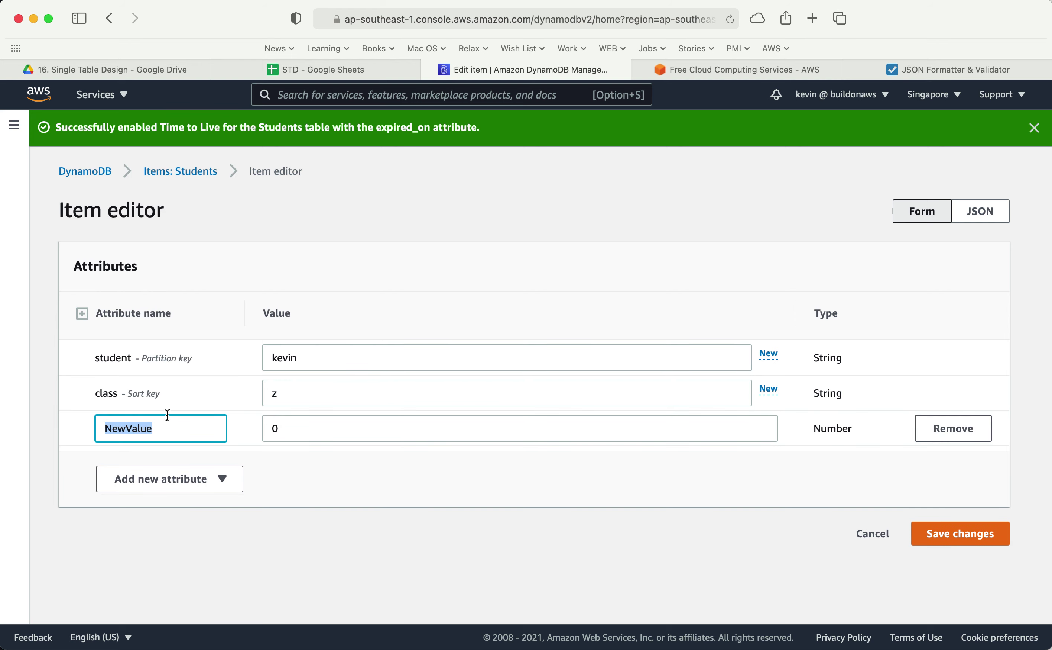
text(expired_on)
key(Tab)
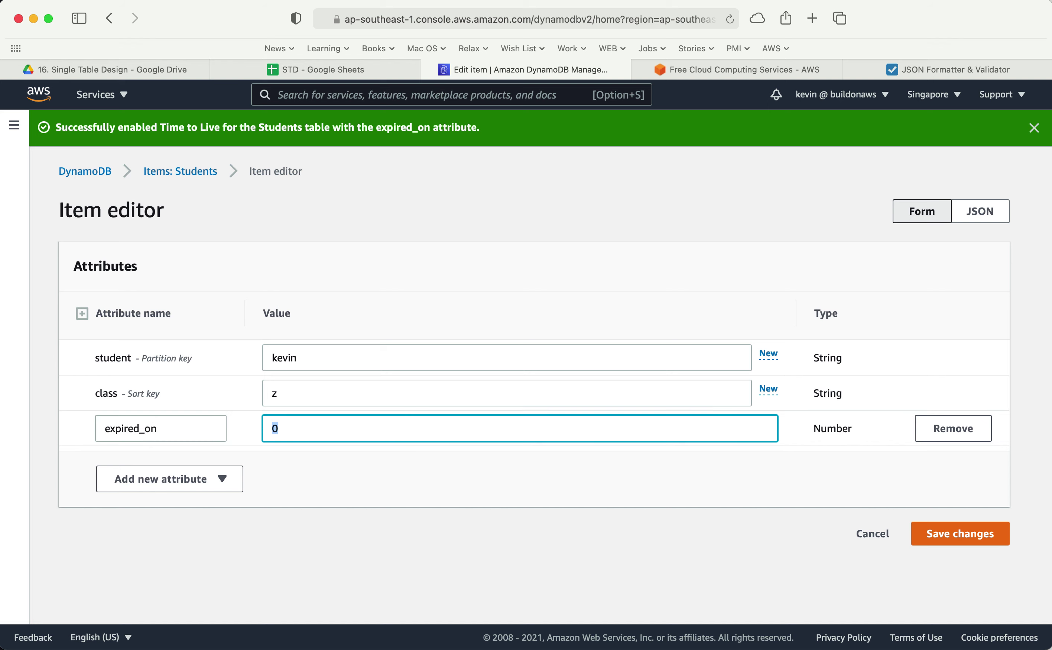
Switch to the Terminal and start a Python session in the dynamodb folder
mouse_move(52, 644)
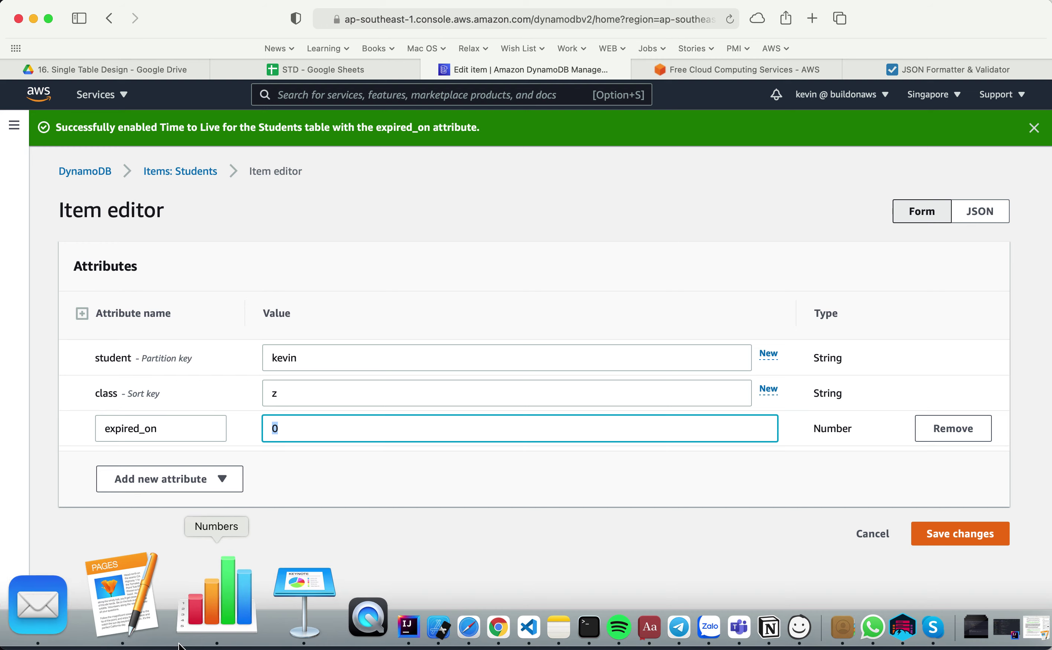
click(463, 591)
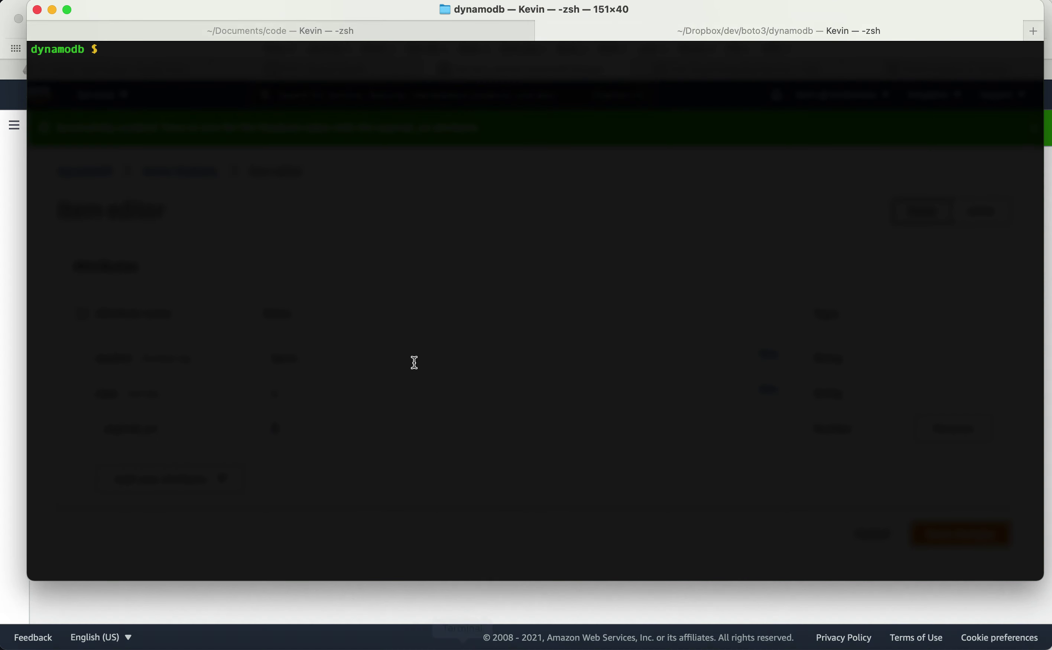
key(Return)
key(Return)
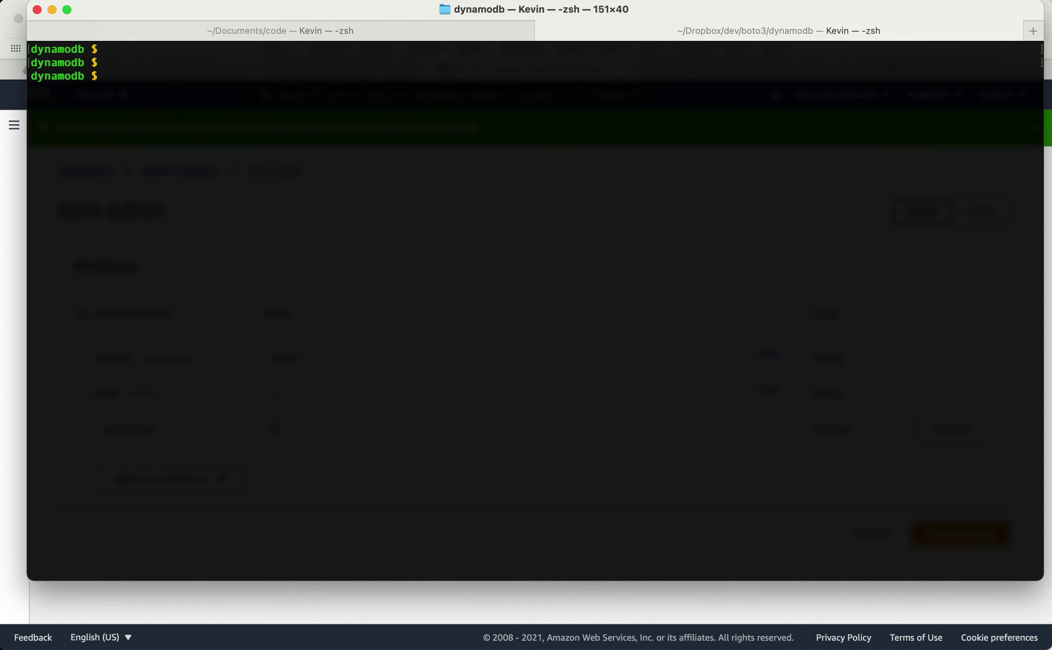
text(python)
key(Return)
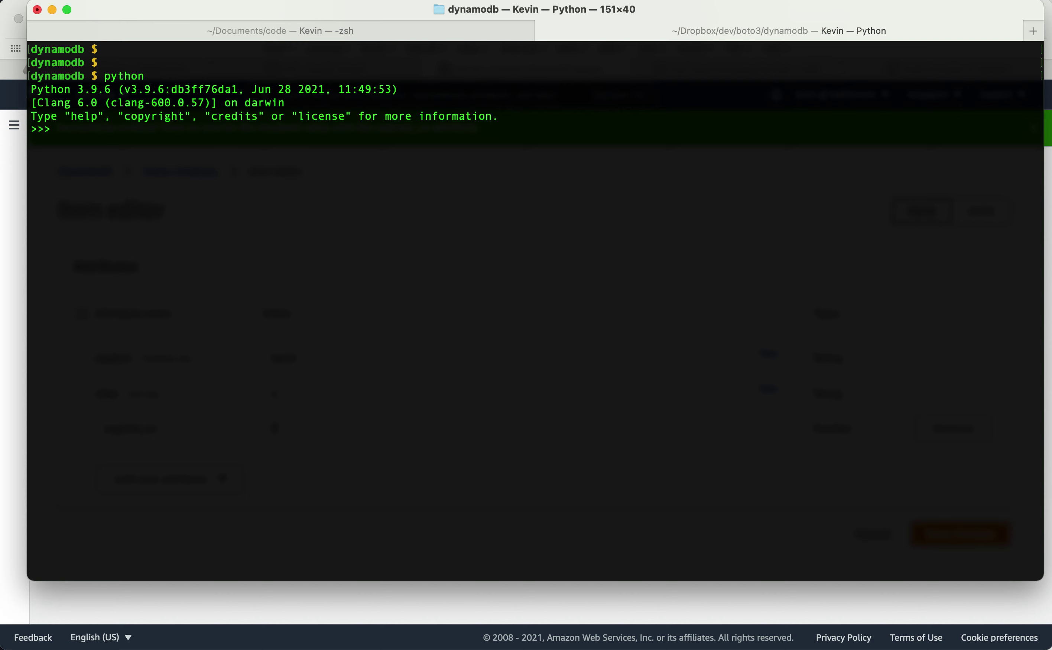
Import Python's time module and evaluate time.time() to get the current epoch time
text(time.tim)
key(BackSpace)
key(BackSpace)
key(BackSpace)
key(BackSpace)
key(BackSpace)
key(BackSpace)
key(BackSpace)
key(BackSpace)
text(import time)
key(Return)
text(time.time())
key(Return)
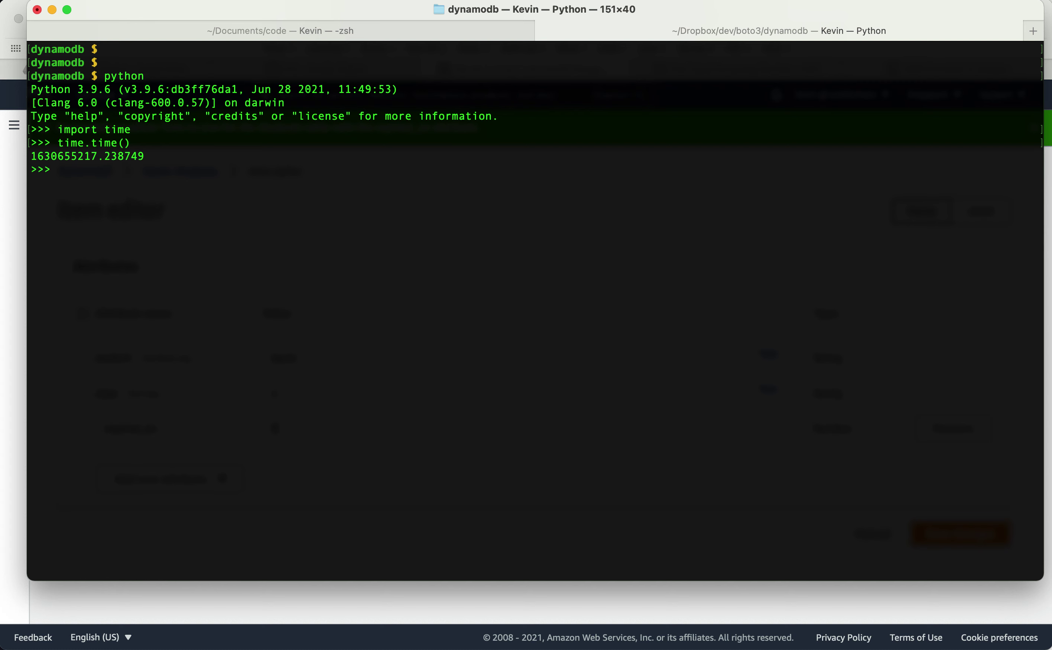
Evaluate time.time()+1*60 and copy the resulting timestamp
key(Up)
text(+1*60)
key(Return)
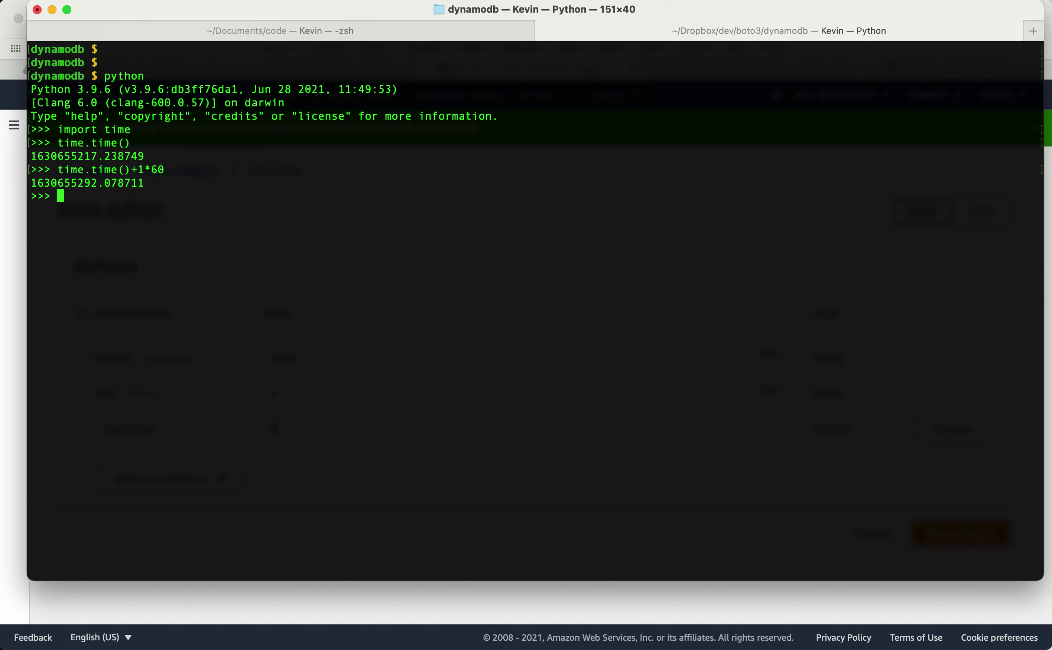
double_click(75, 178)
key(super+c)
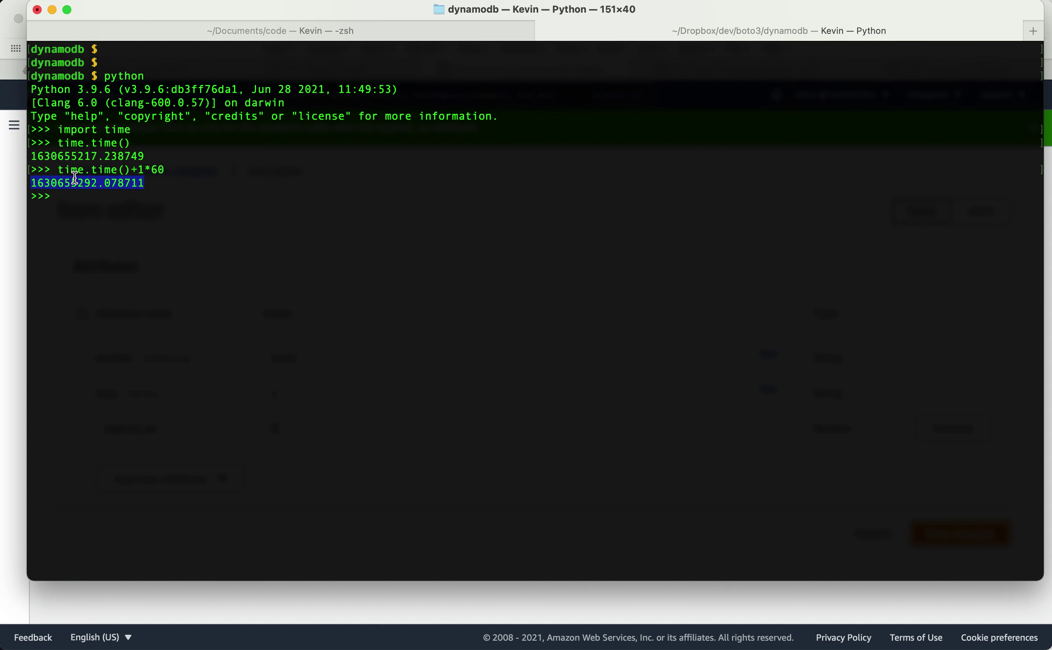
Switch back to the browser's item editor, paste 1630655292.078711 as the expired_on value, and save the item
key(super+Tab)
key(super+v)
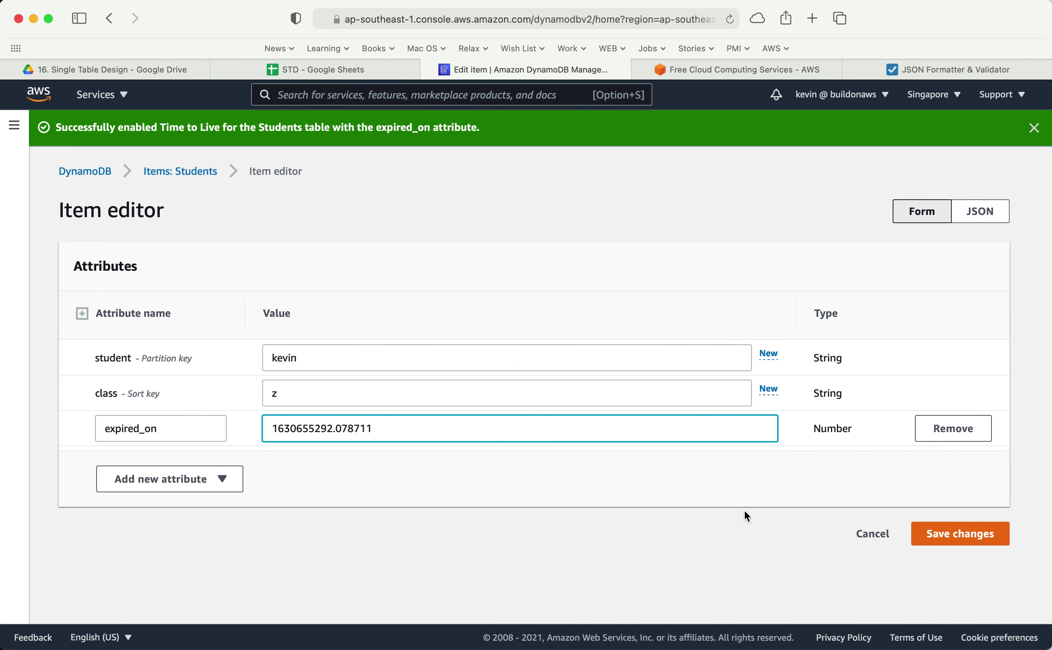
click(953, 527)
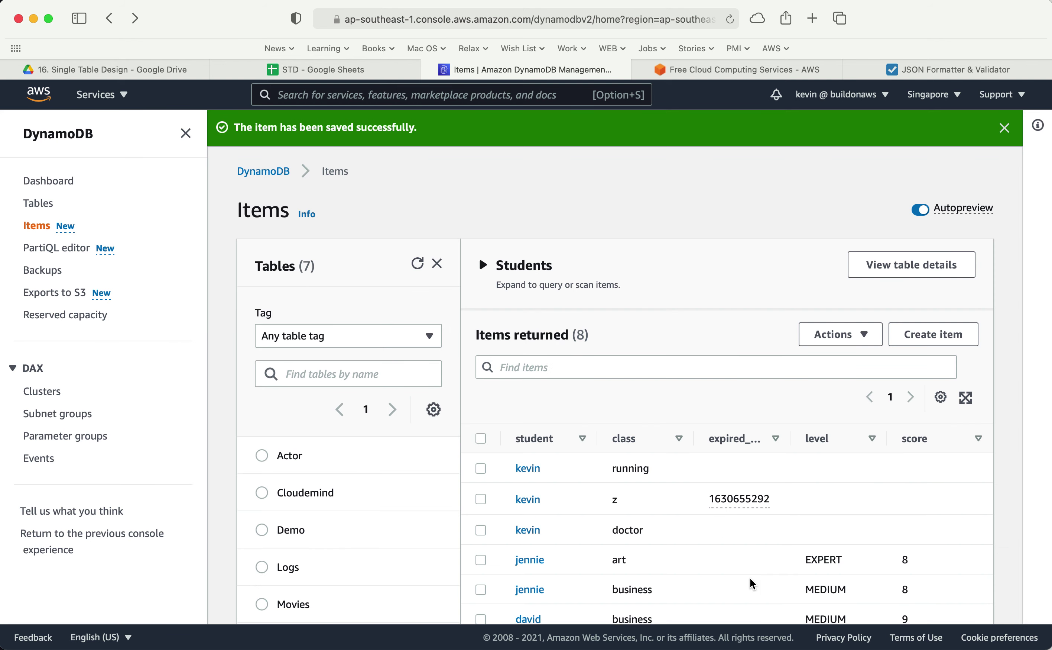
Open the Time to Live preview from the Students table's additional settings
scroll(751, 561, down, 3)
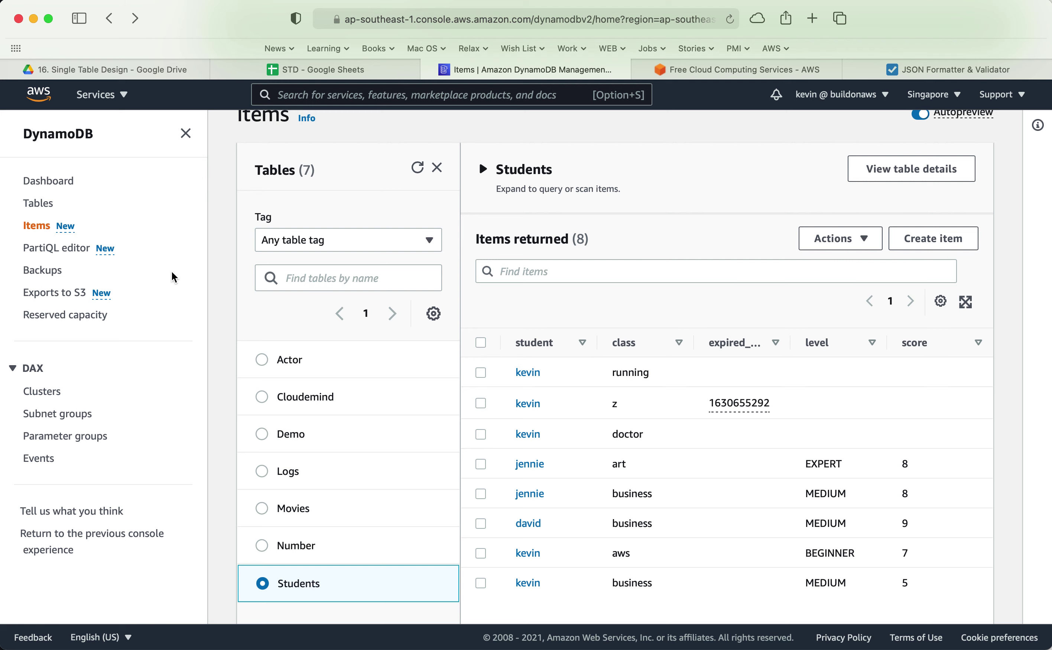
click(47, 204)
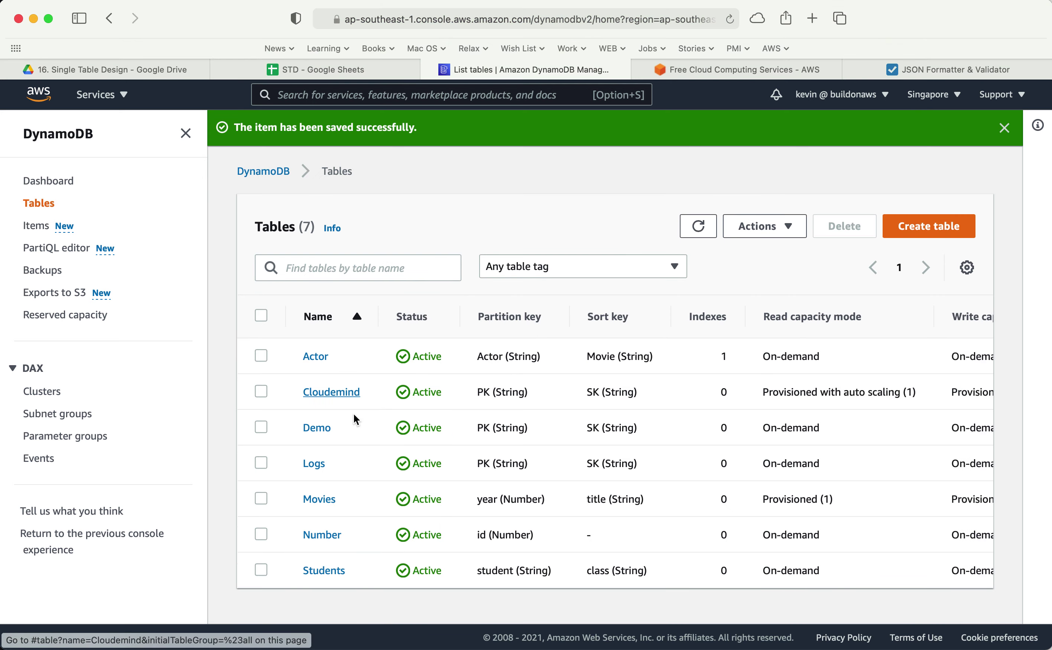
click(314, 569)
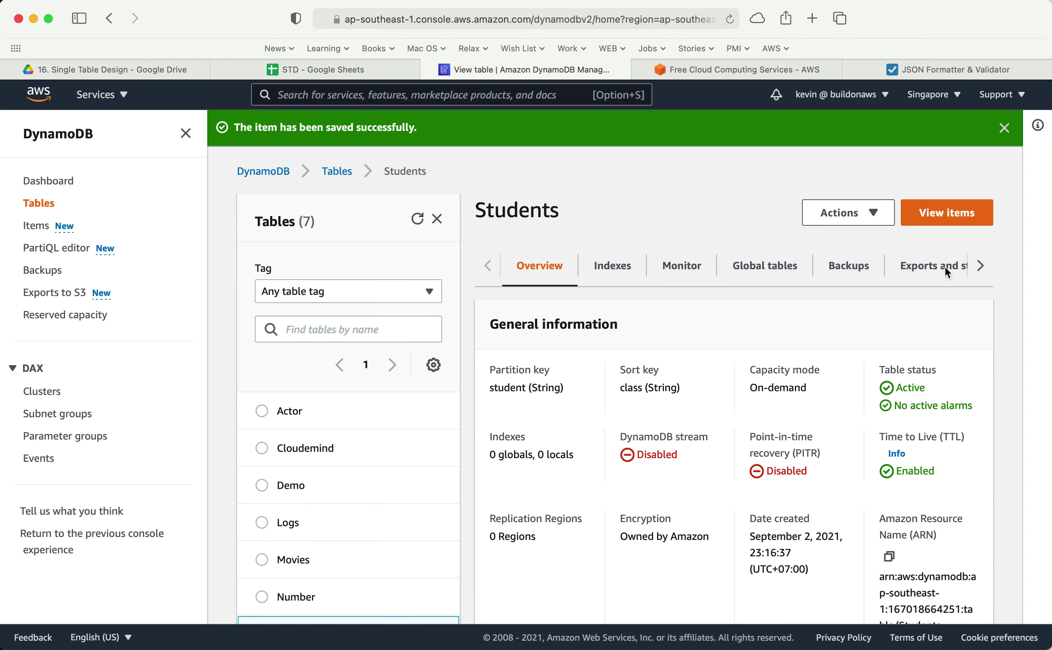
double_click(981, 265)
click(904, 276)
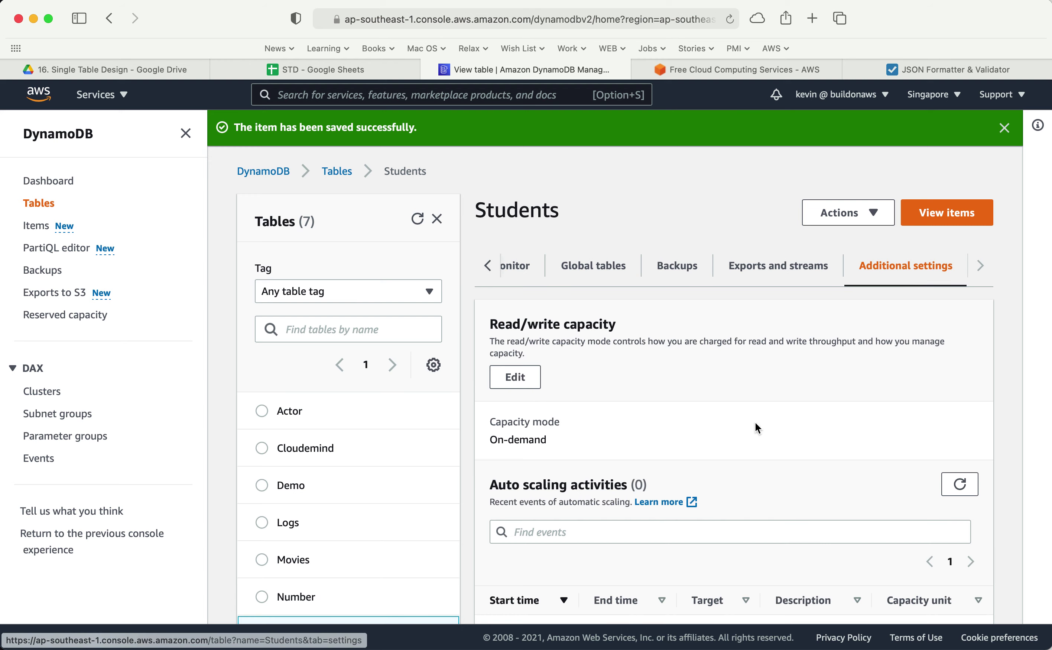
scroll(692, 480, down, 3)
scroll(705, 480, down, 3)
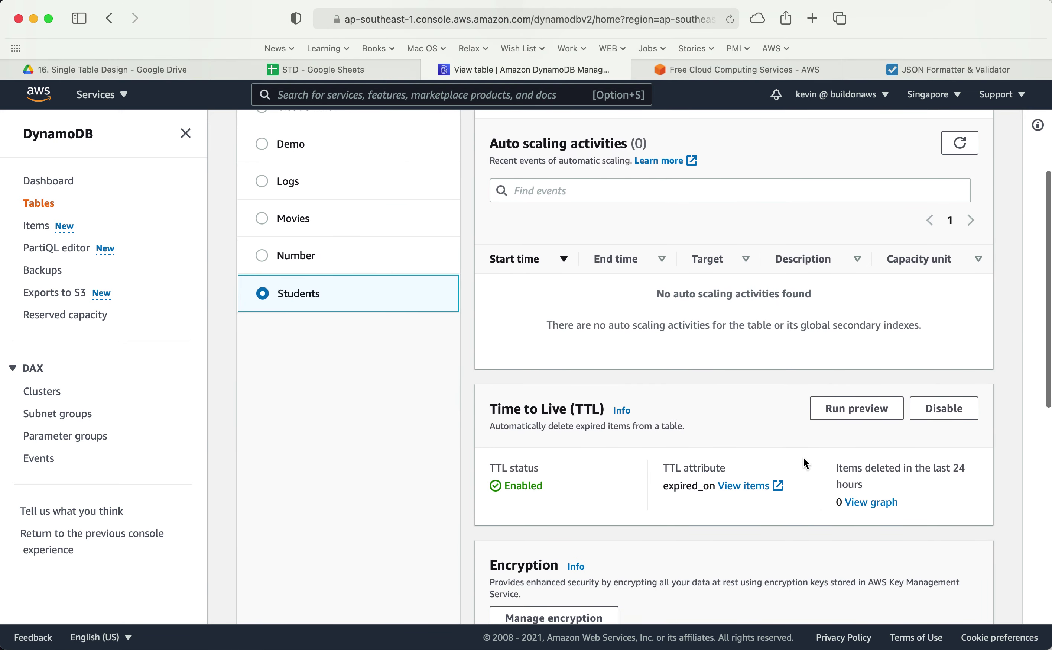
click(848, 408)
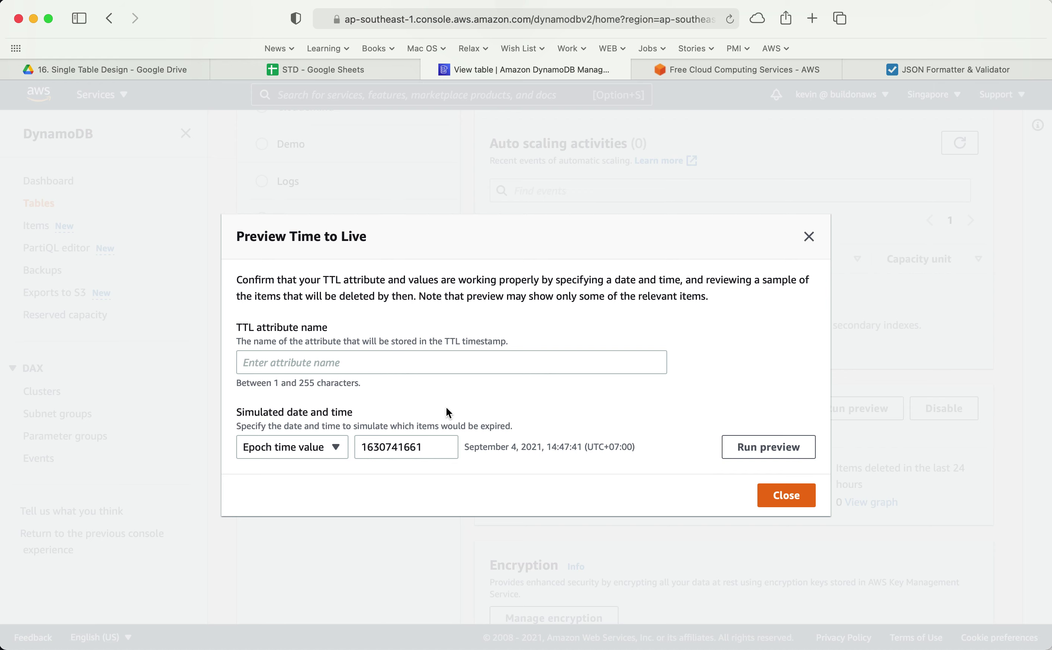
click(337, 360)
text(expired)
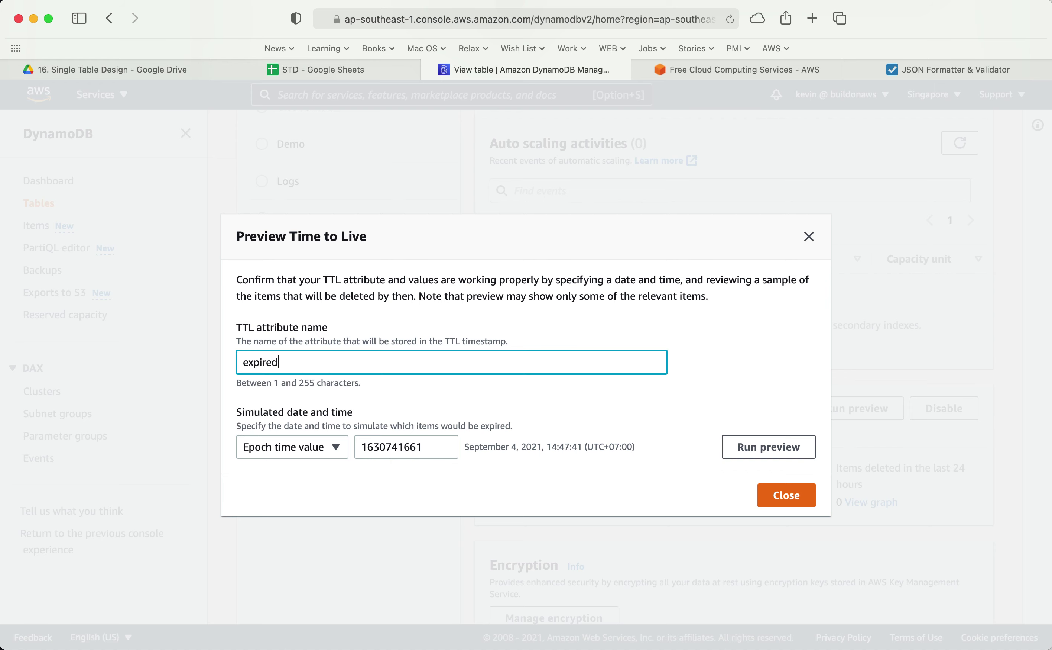
text(_on)
click(773, 497)
click(862, 415)
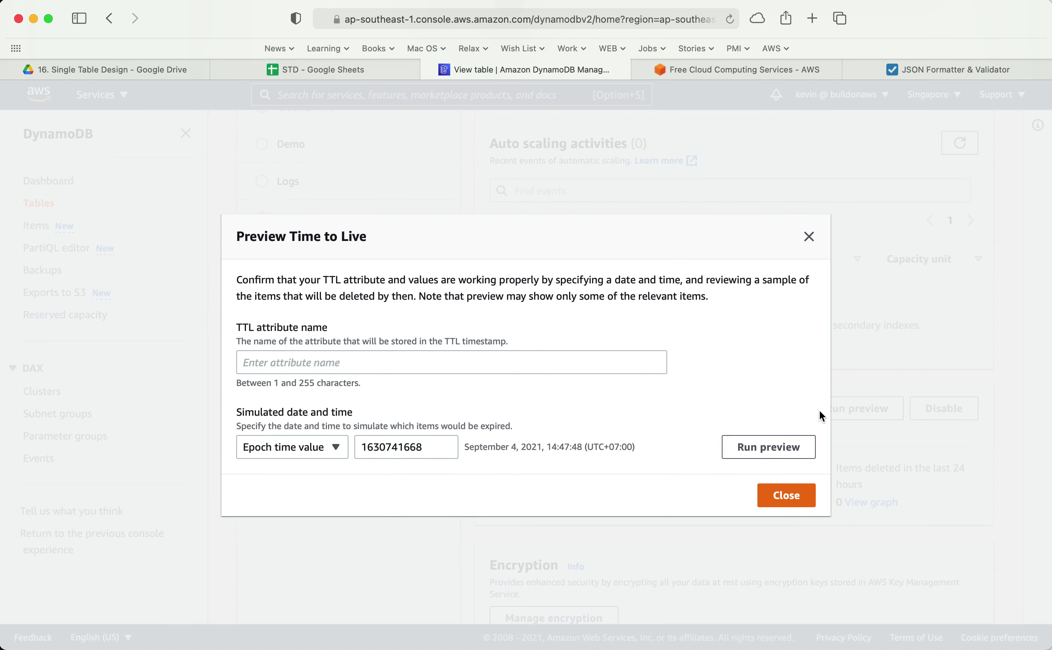
Run the Time to Live preview with expired_on as the TTL attribute, review the items due for deletion, and close the preview
click(385, 368)
text(expire)
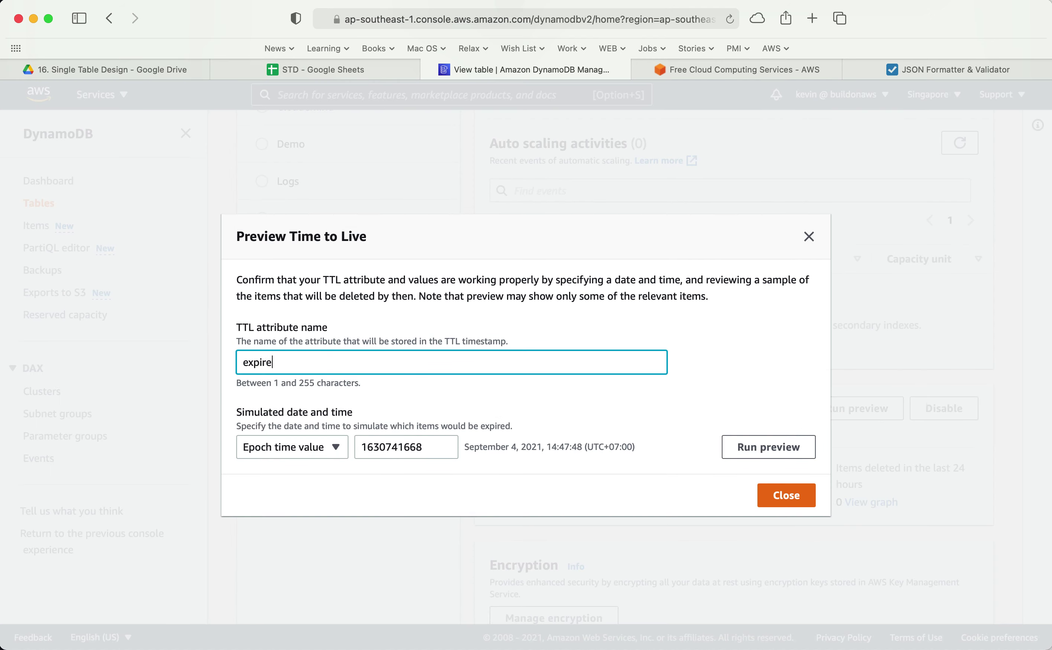
text(d_on)
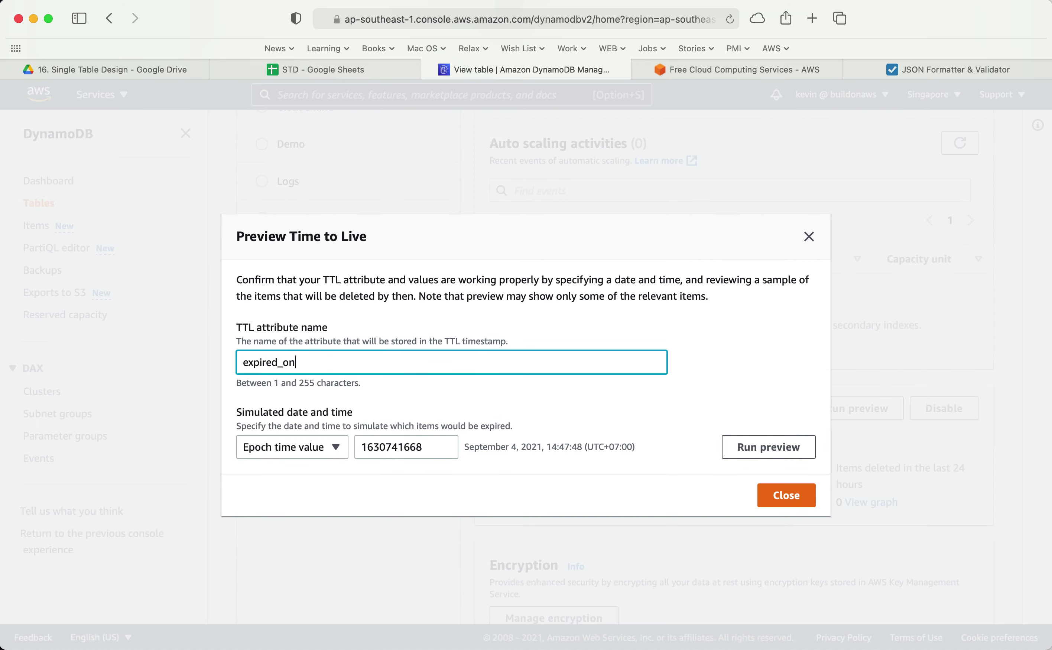
click(773, 448)
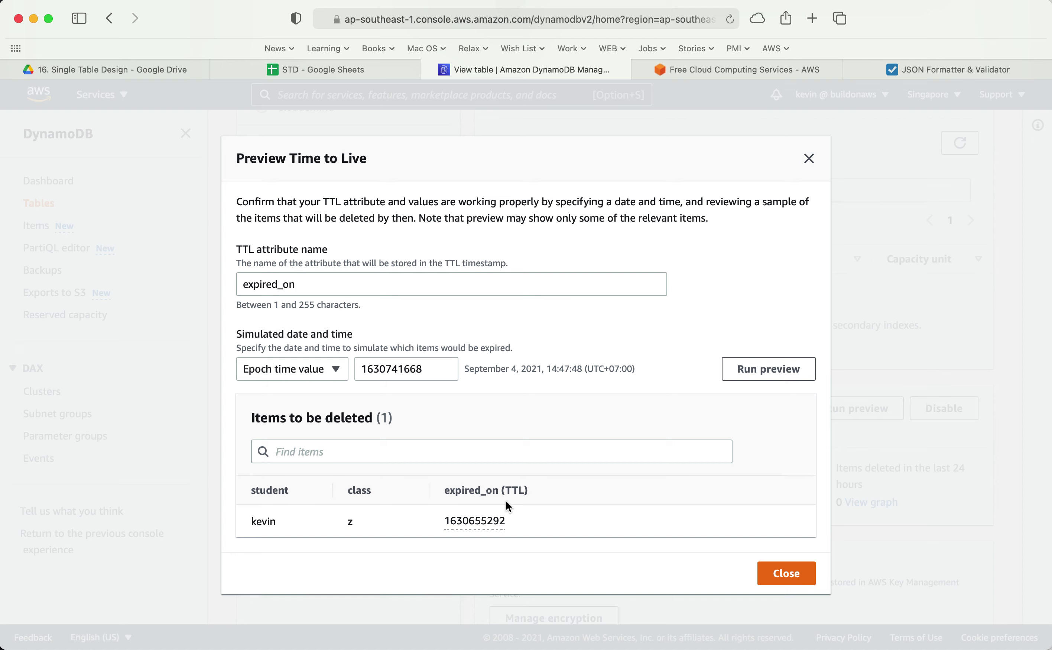
click(787, 575)
Go to the DynamoDB items view and list the items of the Students table
click(40, 225)
click(277, 425)
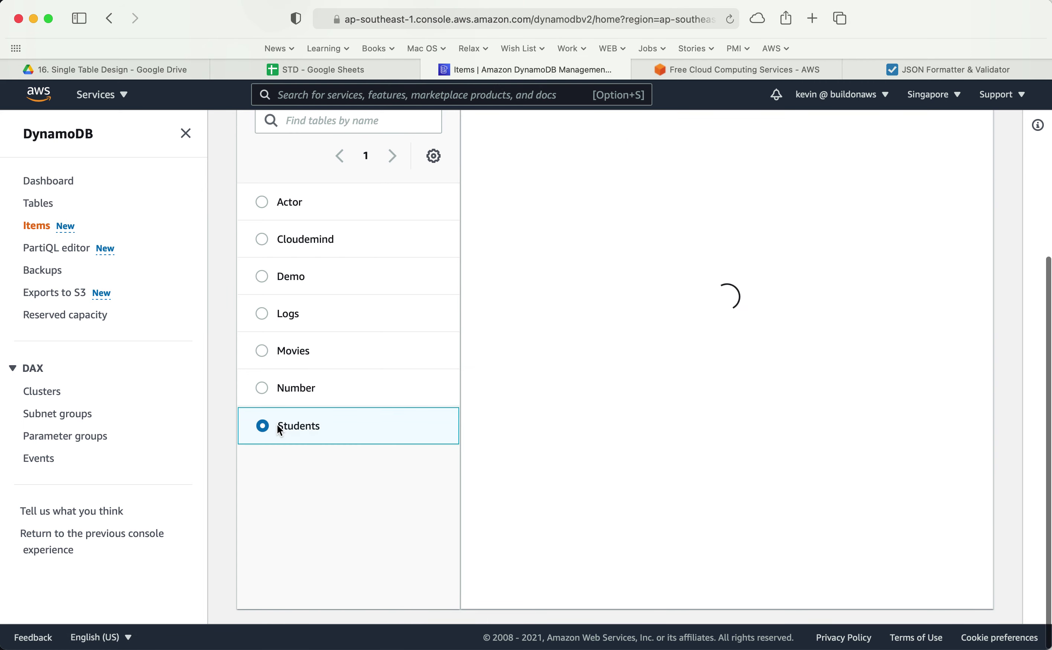
scroll(674, 309, up, 4)
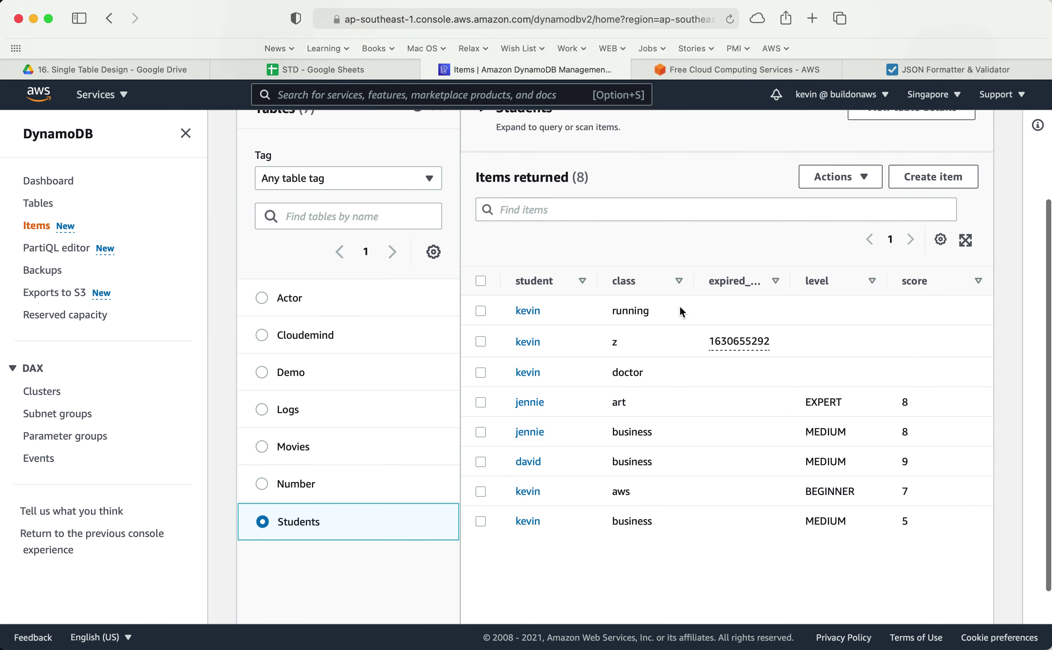
Inspect the expired_on date and time conversions for the class z item, refreshing the tables list between checks
click(739, 382)
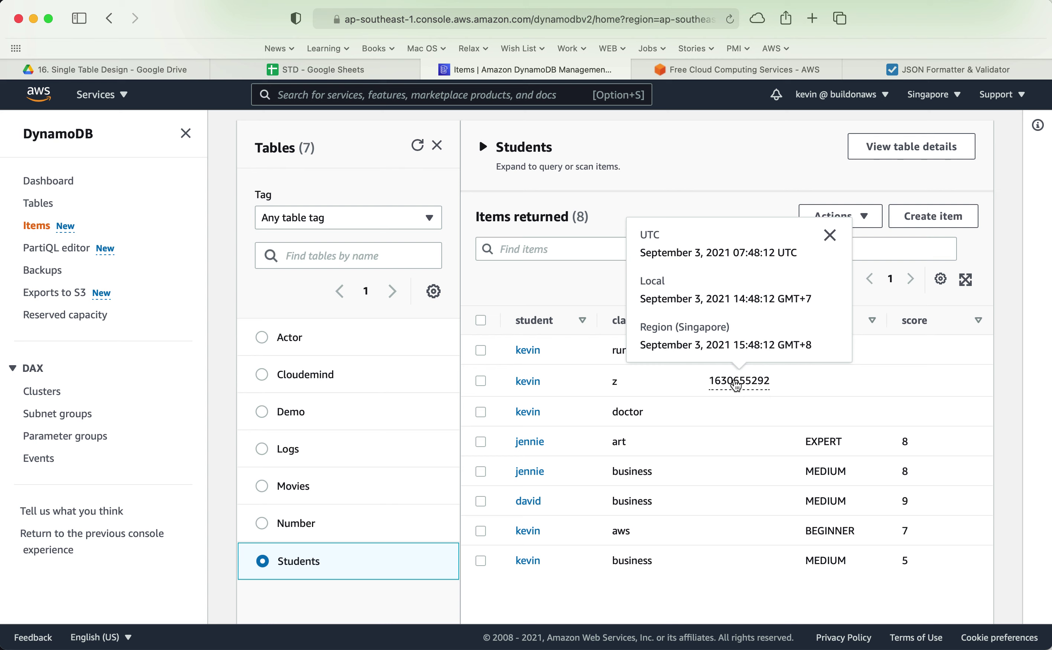
click(567, 292)
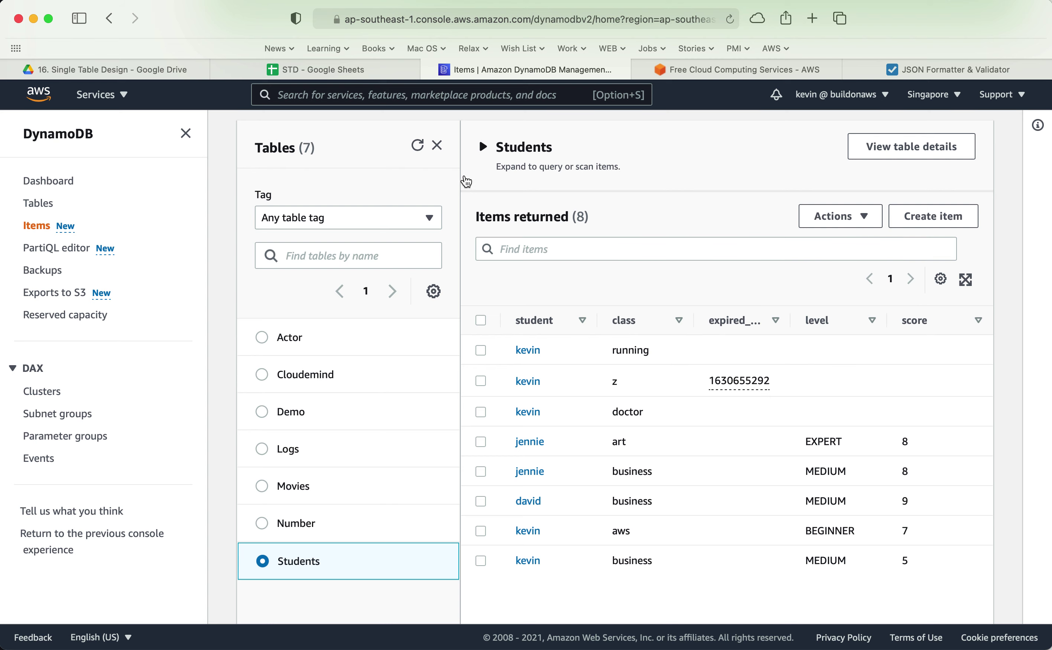
click(418, 146)
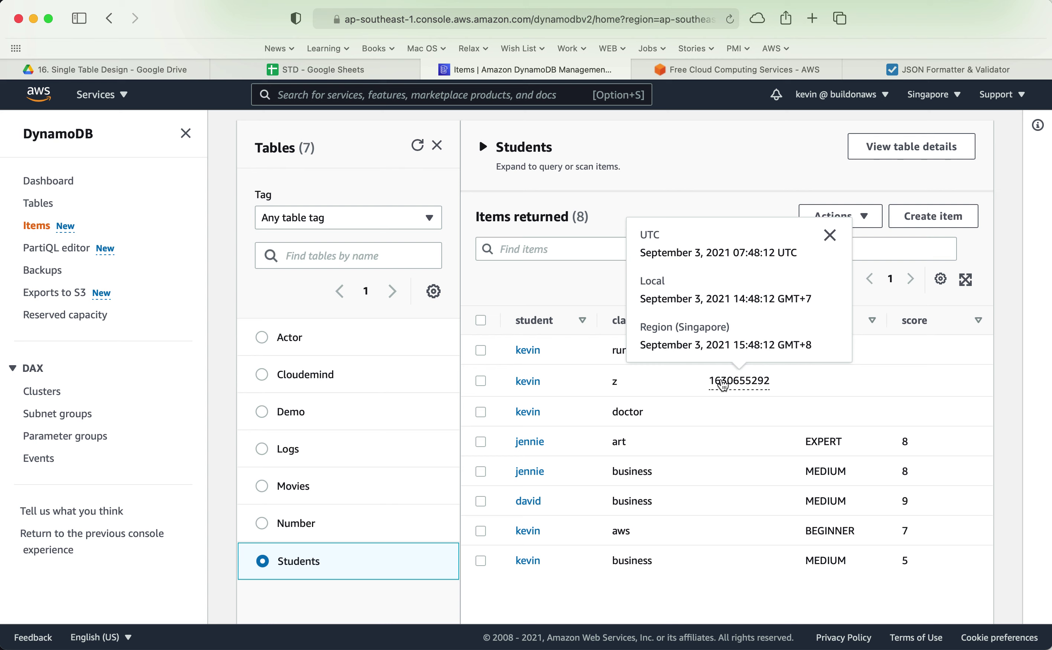
click(696, 388)
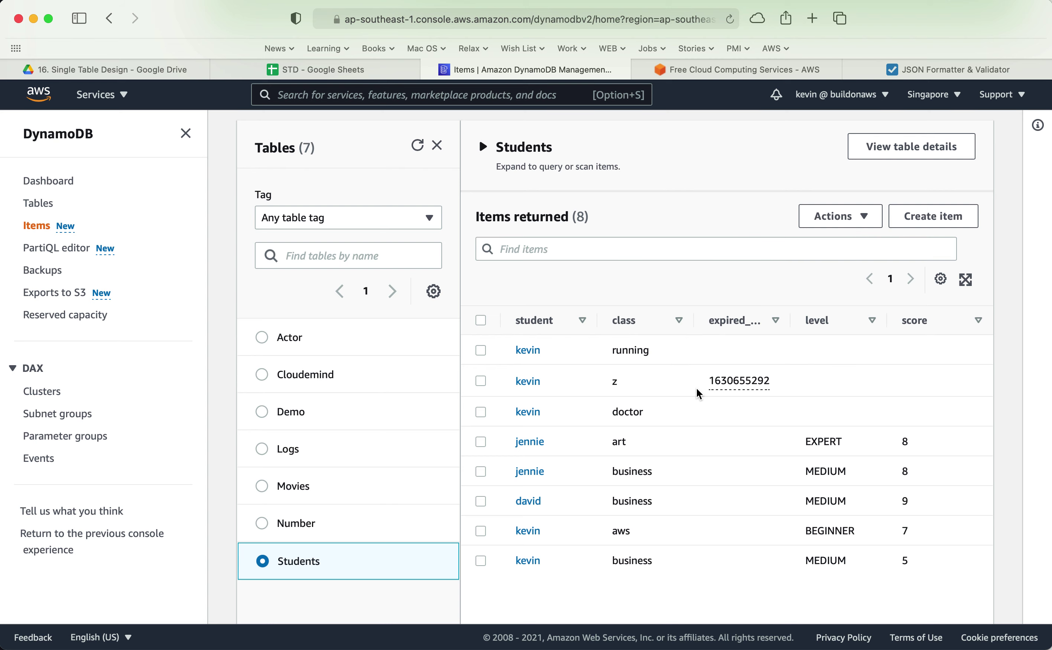